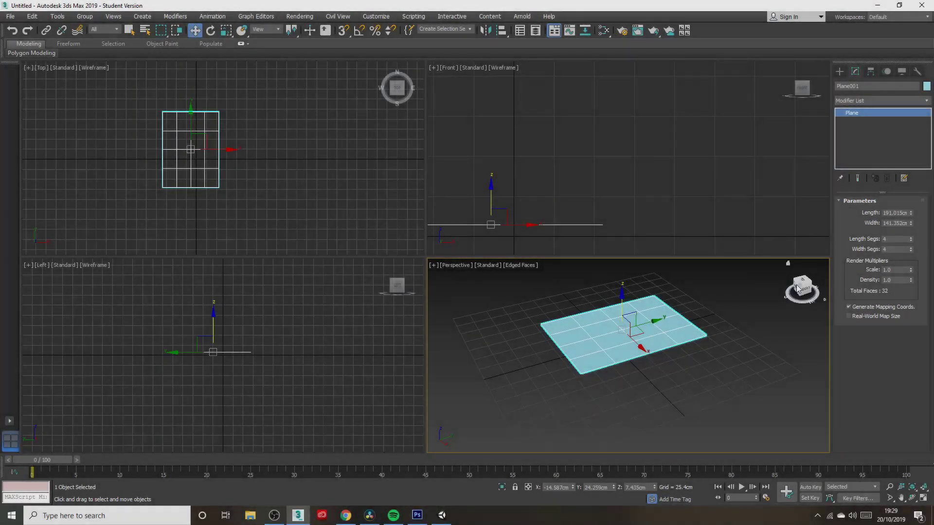
Step: Convert the 4 by 4 segment plane to an Editable Poly
mouse_move(633, 384)
alt+middle_down()
mouse_move(651, 390)
mouse_move(644, 392)
alt+middle_up()
scroll(644, 392, up, 3)
drag(804, 279, 798, 285)
right_click(851, 113)
click(865, 187)
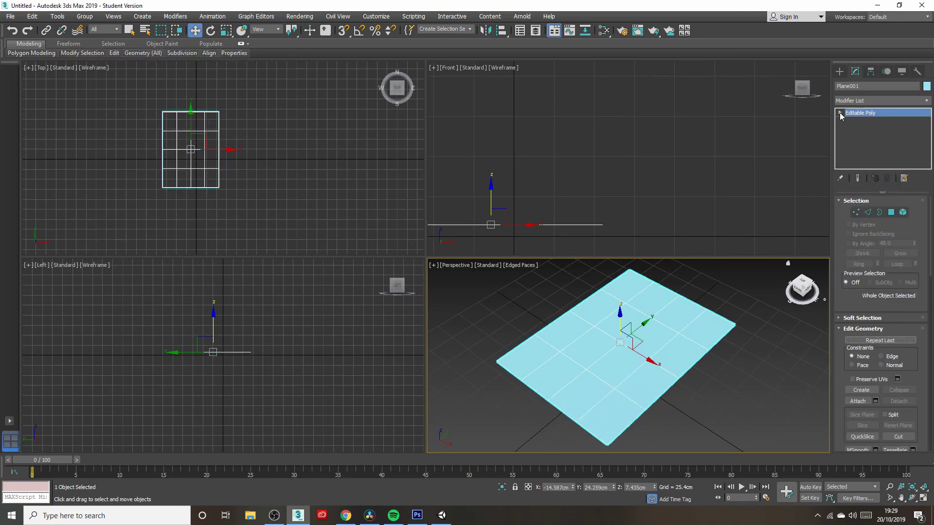
Step: Select the plane's four corner vertices and scale them inward so the outline becomes rounded
click(859, 121)
click(151, 106)
ctrl+drag(217, 121, 214, 122)
ctrl+drag(152, 179, 181, 199)
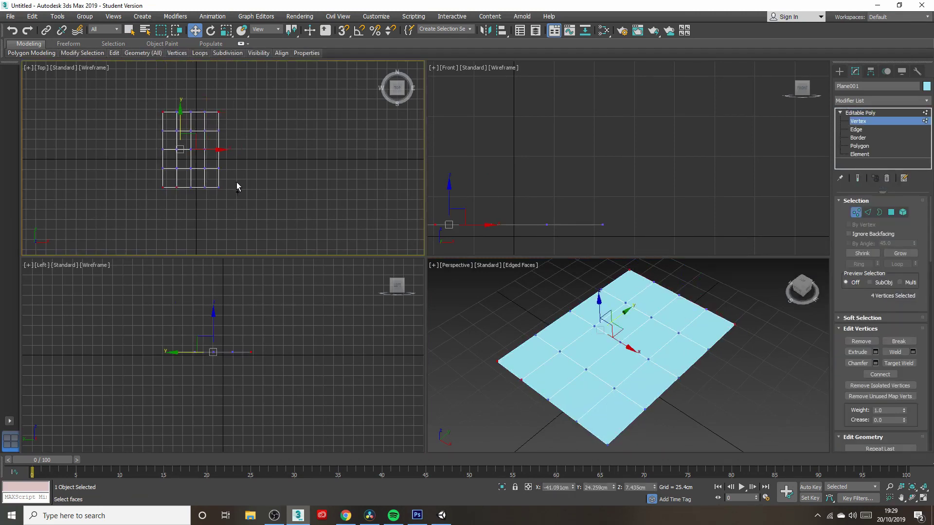
ctrl+drag(237, 182, 212, 197)
click(227, 30)
drag(195, 149, 193, 156)
key(ctrl+z)
alt+drag(182, 201, 171, 182)
drag(195, 145, 195, 150)
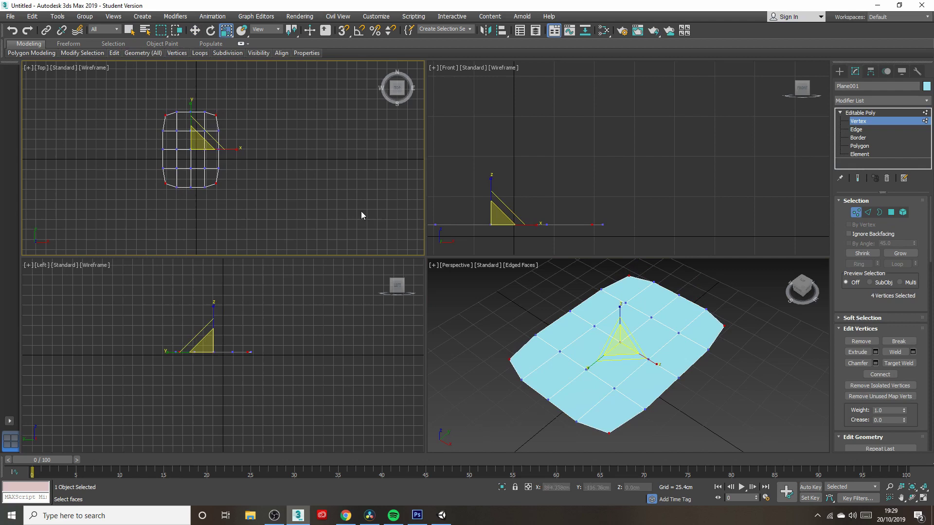
click(361, 214)
Step: Raise the inner lengthwise edge loops of the plane so the middle sits higher than the two long sides
drag(804, 288, 797, 282)
click(856, 130)
double_click(574, 344)
click(195, 31)
drag(610, 303, 588, 282)
click(665, 325)
click(614, 350)
double_click(612, 346)
ctrl+double_click(575, 313)
click(742, 294)
Step: Raise the crosswise edge loops one by one to arch the leaf along its length
drag(804, 288, 796, 283)
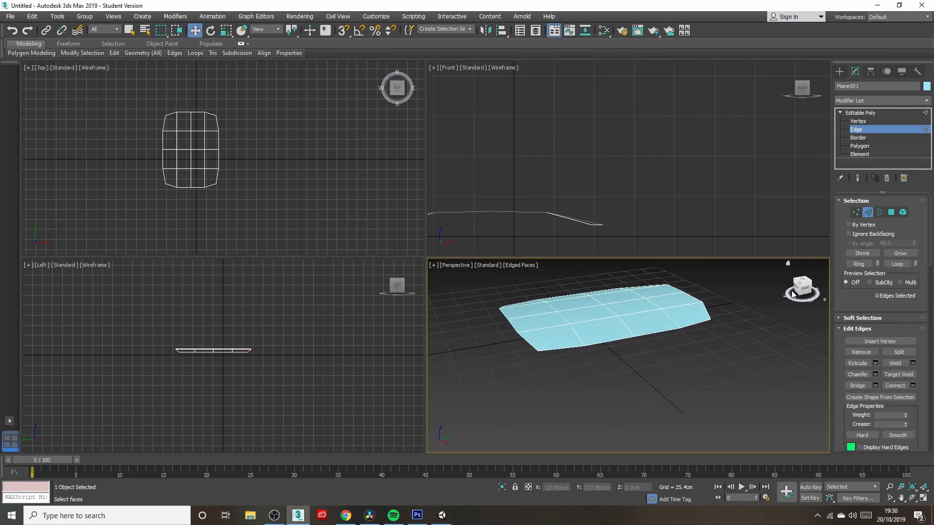
double_click(565, 319)
drag(557, 291, 605, 262)
double_click(611, 315)
middle_drag(627, 290, 597, 310)
double_click(626, 323)
drag(619, 290, 619, 266)
drag(803, 286, 797, 291)
double_click(665, 320)
drag(660, 282, 660, 274)
click(730, 304)
Step: Move the leaf's two long outer edge loops inward and slightly down to narrow it and steepen its sides
key(1)
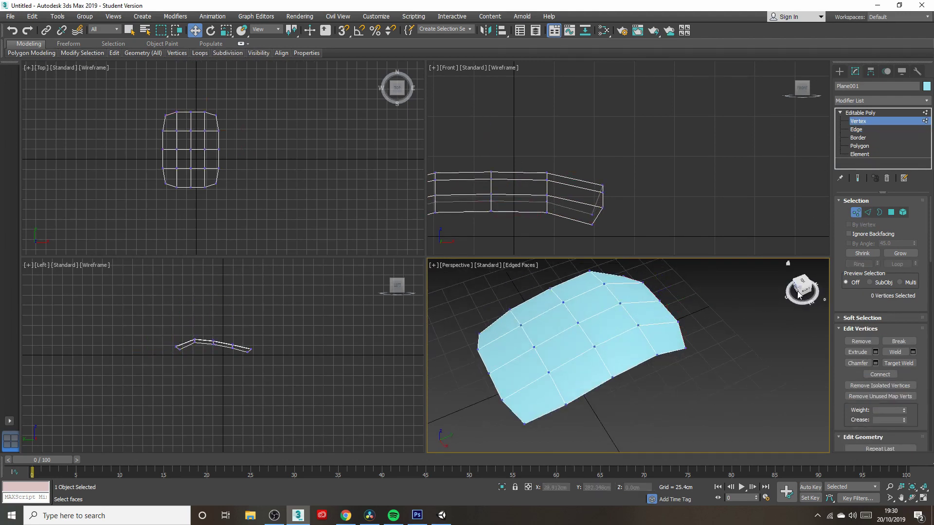
drag(803, 290, 812, 283)
key(2)
double_click(662, 381)
drag(684, 366, 663, 342)
click(739, 321)
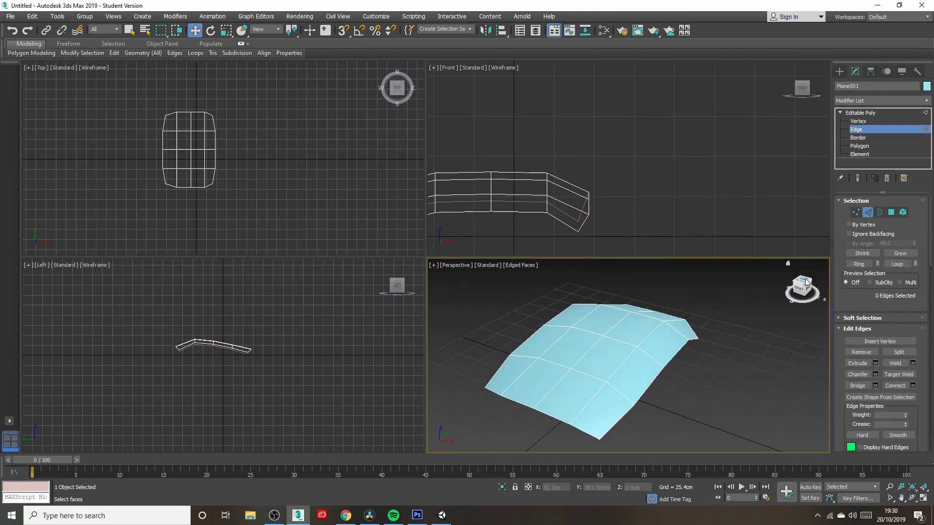
drag(802, 287, 817, 288)
double_click(627, 371)
drag(643, 351, 652, 352)
drag(613, 322, 612, 329)
click(739, 311)
Step: Pull the vertices at one short end of the leaf outward to form a rounded tip
drag(803, 288, 785, 280)
mouse_move(679, 305)
alt+middle_down()
mouse_move(674, 323)
mouse_move(668, 316)
alt+middle_up()
key(1)
drag(710, 309, 717, 310)
click(702, 333)
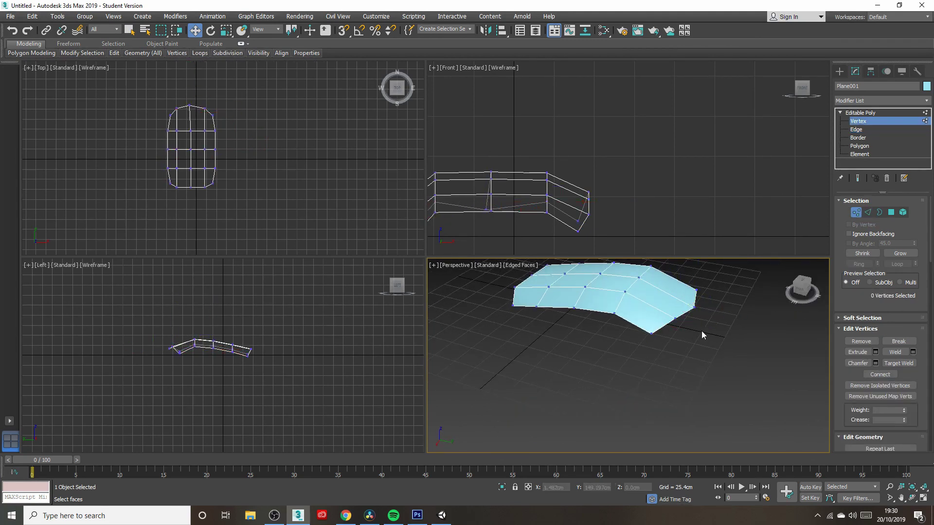
drag(802, 288, 817, 295)
middle_drag(672, 367, 693, 366)
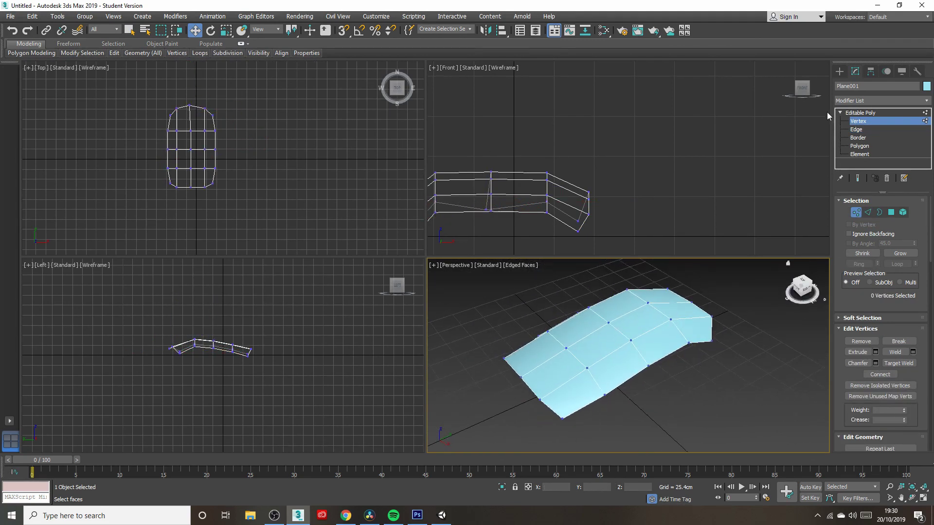
Step: Apply an Unwrap UVW modifier to the leaf and quick peel its UVs
click(849, 100)
key(u)
click(868, 377)
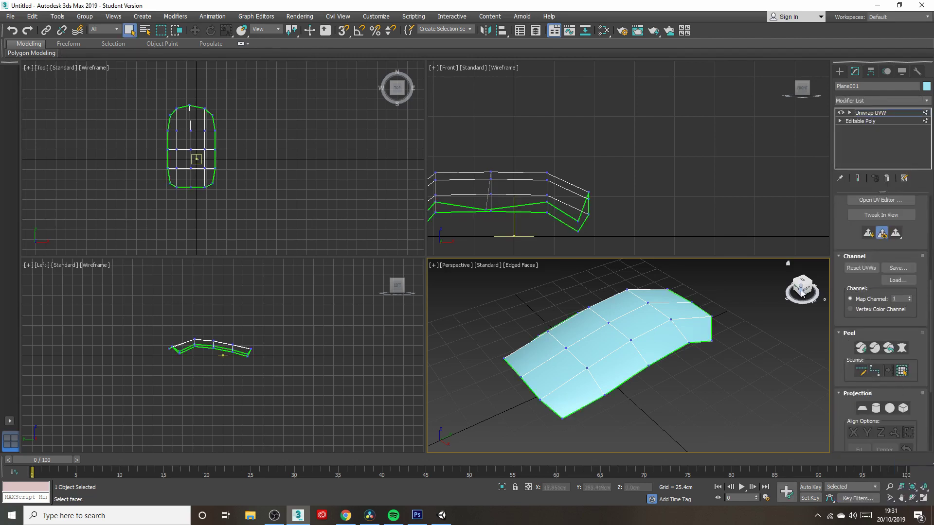
click(860, 348)
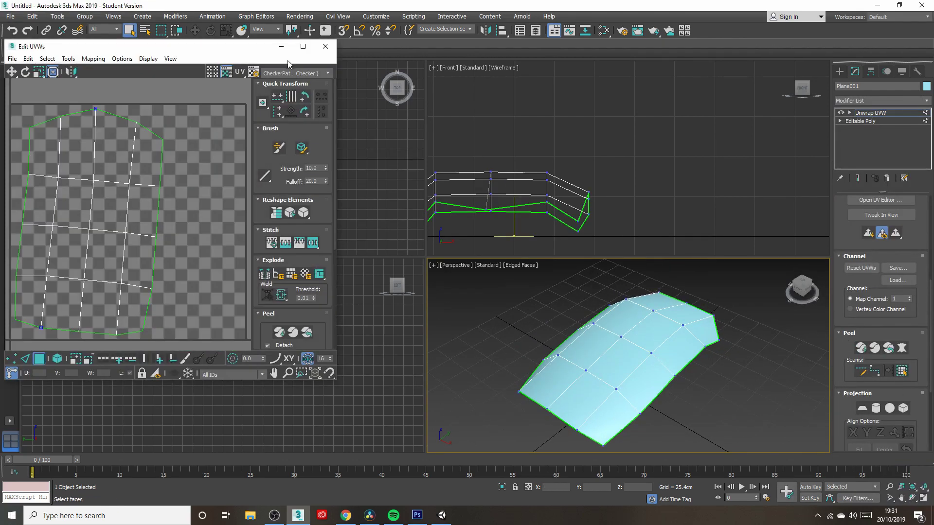
Step: Relax the leaf's whole UV shell with the Relax tool
click(124, 60)
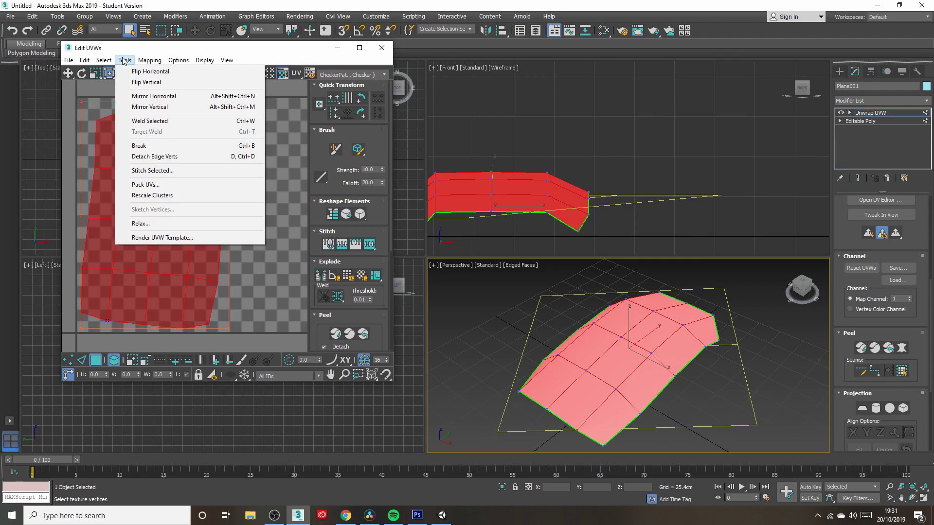
click(170, 225)
drag(867, 143, 347, 115)
click(412, 174)
click(412, 175)
click(426, 115)
Step: Rotate the UV shell slightly so that it stands upright in the UV tile
click(82, 73)
drag(208, 166, 209, 161)
click(279, 184)
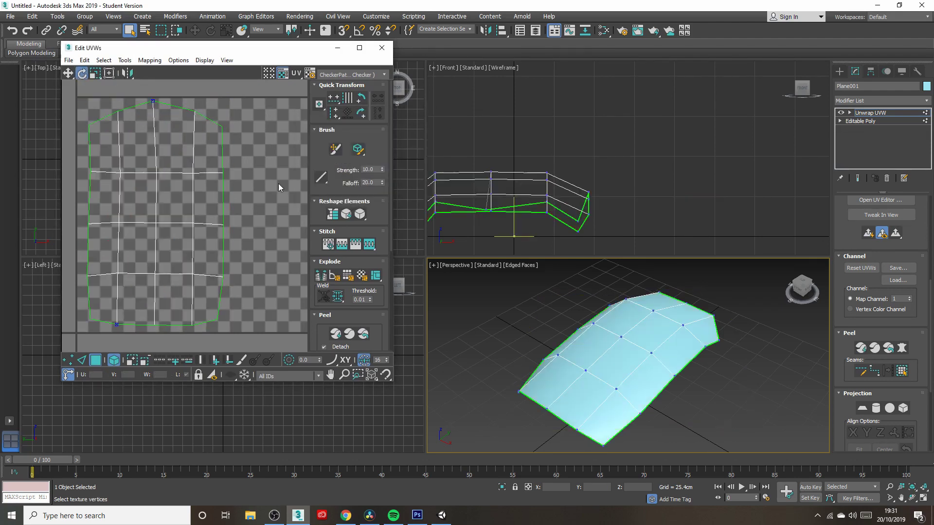
Step: Render the UVW template of the leaf and save the image in the scenes folder under the name fern
click(104, 60)
mouse_move(124, 60)
click(151, 236)
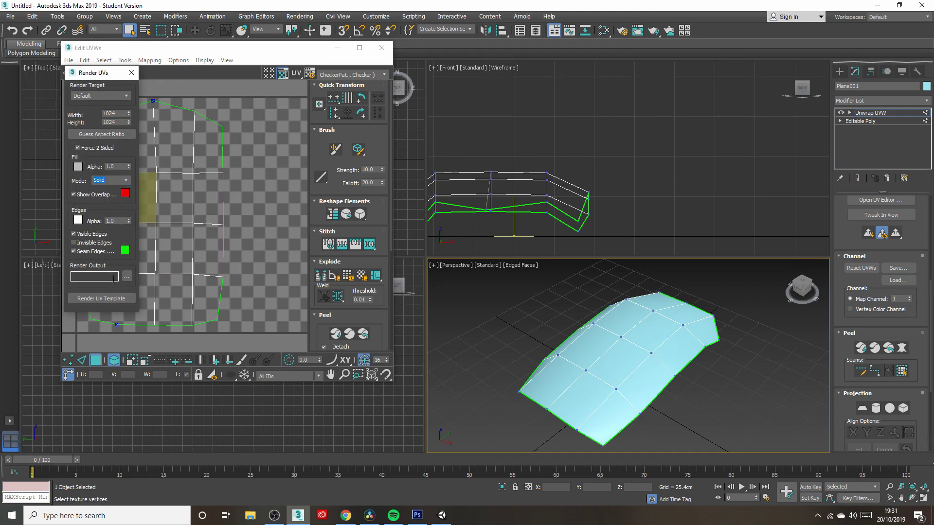
click(102, 299)
double_click(246, 3)
click(8, 23)
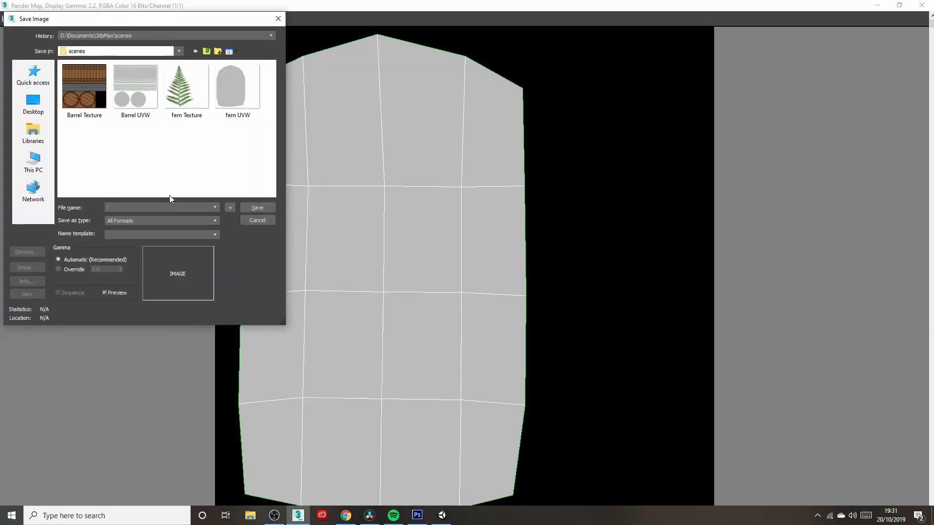
text(fern)
click(146, 228)
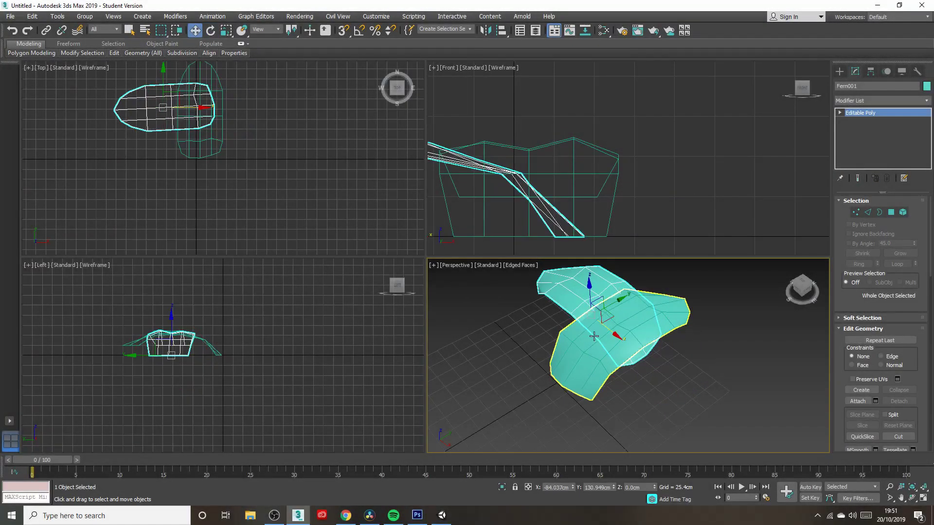
Step: Move the selected leaf so its base meets the other leaf's base at the plant's centre
mouse_move(621, 300)
mouse_down()
mouse_move(553, 338)
mouse_move(563, 360)
mouse_move(582, 321)
mouse_up()
click(210, 30)
click(195, 30)
drag(252, 163, 160, 109)
Step: Make a rotated copy of the leaf and position its base at the centre of the plant
click(211, 30)
mouse_move(230, 143)
shift+mouse_down()
mouse_move(256, 85)
mouse_move(196, 54)
shift+mouse_up()
click(195, 31)
mouse_move(189, 122)
mouse_down()
mouse_move(216, 156)
mouse_move(225, 113)
mouse_move(233, 120)
mouse_up()
click(211, 30)
click(195, 30)
mouse_move(216, 155)
mouse_down()
mouse_move(220, 165)
mouse_move(226, 159)
mouse_up()
click(246, 131)
click(246, 131)
key(e)
key(w)
drag(270, 129, 240, 80)
key(ctrl+z)
key(ctrl+z)
Step: Add another rotated leaf copy and move it into a free gap around the centre
click(258, 134)
key(e)
key(Return)
click(195, 30)
mouse_move(250, 141)
mouse_down()
mouse_move(247, 120)
mouse_move(134, 182)
mouse_up()
Step: Clone one more leaf, then move and rotate it to fill the lower-left gap in the Top view
click(210, 30)
key(Return)
mouse_move(252, 90)
mouse_down()
mouse_move(264, 192)
mouse_move(132, 134)
mouse_move(261, 183)
mouse_up()
click(195, 30)
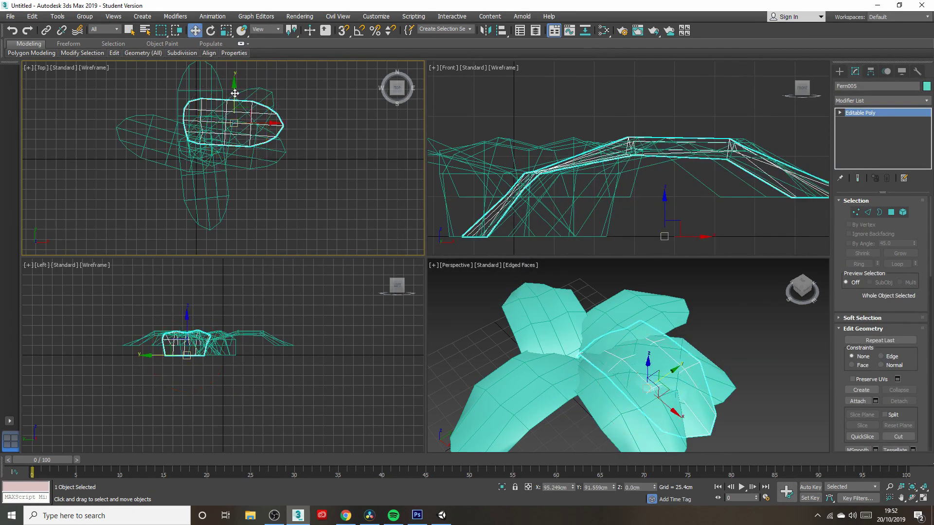
drag(242, 115, 201, 163)
click(210, 30)
mouse_move(572, 389)
mouse_down()
mouse_move(560, 435)
mouse_move(522, 378)
mouse_up()
key(w)
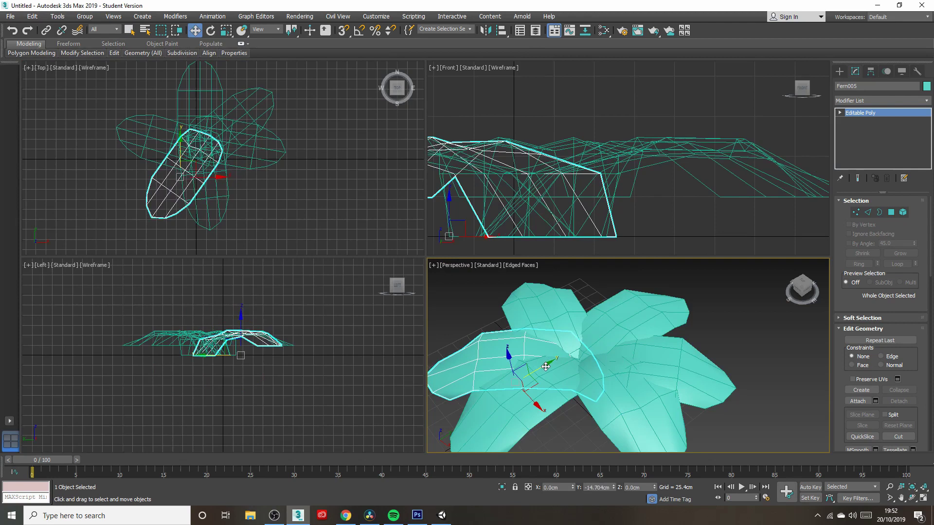
Step: Rotate the lower-right leaf in the Top view to even out the spacing between the leaves
click(530, 413)
middle_drag(295, 210, 313, 213)
alt+middle_drag(600, 413, 535, 414)
click(214, 31)
drag(261, 170, 275, 184)
click(195, 30)
mouse_move(700, 383)
alt+middle_down()
mouse_move(536, 345)
mouse_move(625, 351)
alt+middle_up()
Step: Copy the whole ring of leaves, scale the copy and adjust its height to form a second layer
scroll(626, 350, down, 3)
drag(117, 83, 312, 233)
mouse_move(582, 346)
shift+mouse_down()
mouse_move(582, 317)
mouse_move(609, 349)
mouse_move(589, 358)
shift+mouse_up()
click(469, 299)
click(210, 30)
click(226, 30)
alt+middle_drag(588, 358, 569, 329)
drag(587, 333, 587, 330)
click(195, 30)
drag(584, 297, 584, 311)
alt+middle_drag(584, 311, 621, 360)
Step: Attach all the fern leaves together into one object and bring up the file export options
click(574, 325)
click(858, 402)
click(633, 354)
click(670, 336)
click(518, 336)
click(508, 387)
alt+middle_drag(550, 394, 681, 353)
click(594, 359)
click(858, 401)
click(10, 16)
mouse_move(63, 156)
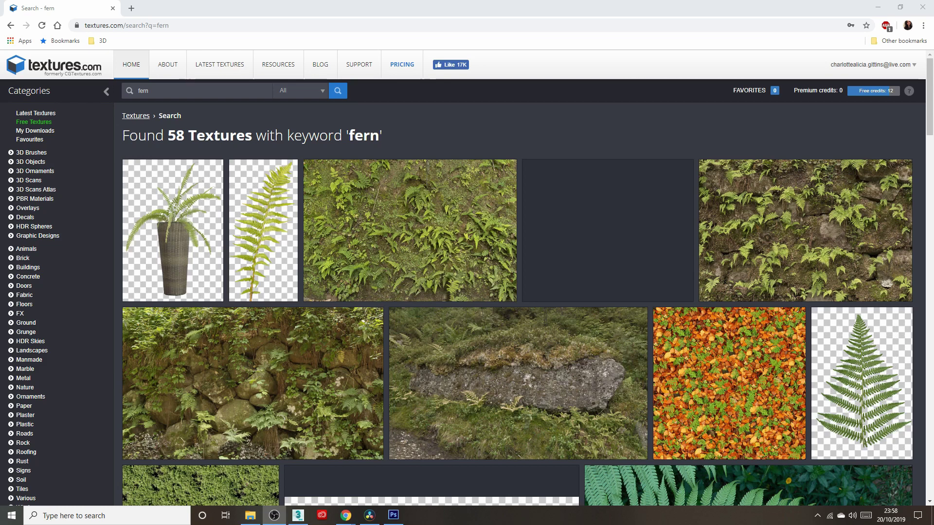
Step: Open the texture page of the single upright fern frond with a transparent background
click(840, 377)
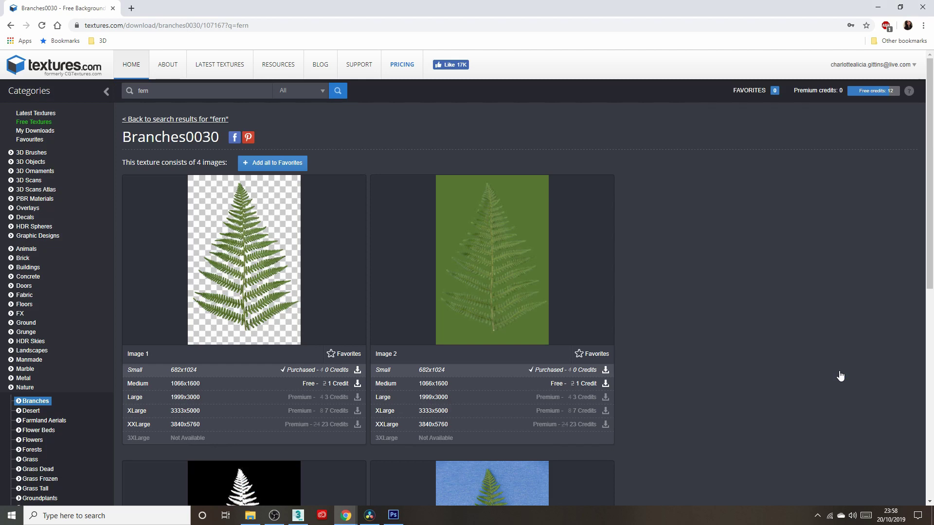
Step: Switch to Photoshop and hide the black Layer 2 and the UV template Layer 0 in the fern UVW document
click(393, 515)
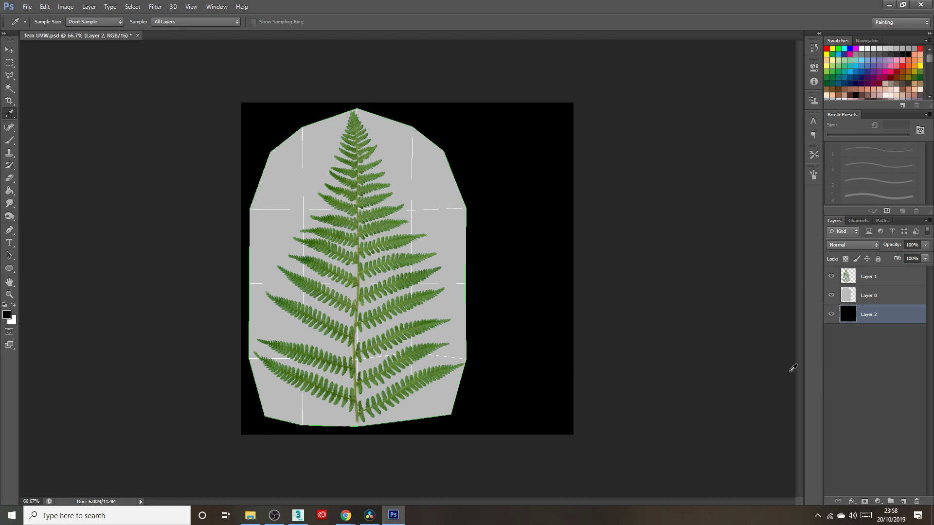
click(832, 314)
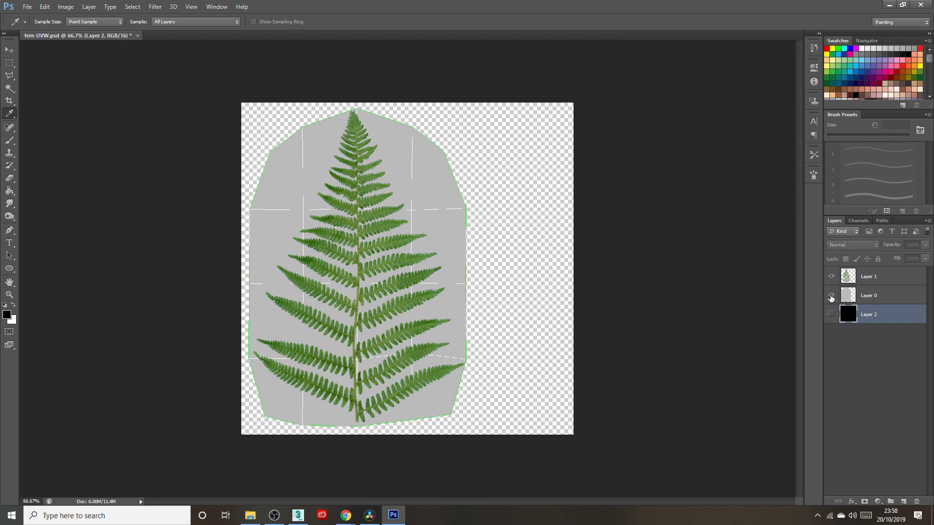
click(831, 295)
Step: Start saving the fern artwork as a new file and choose PNG as its format
click(27, 6)
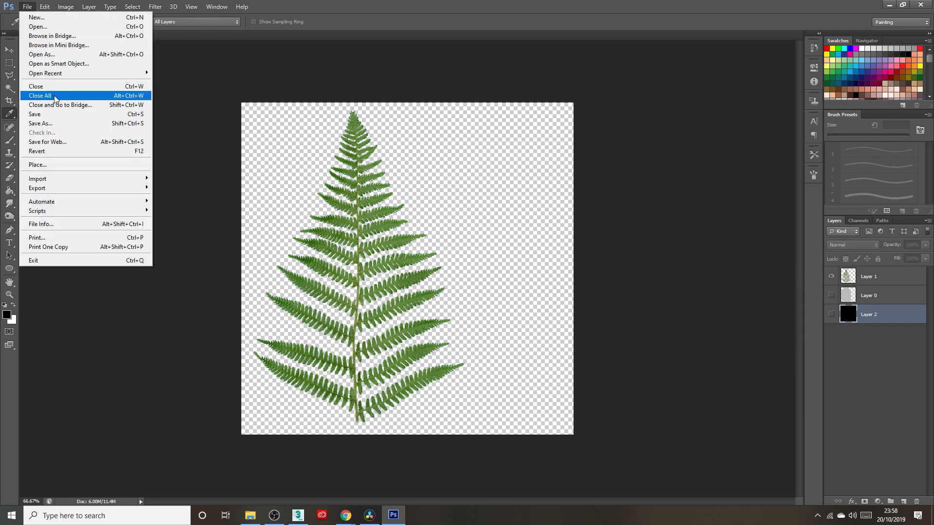
click(59, 123)
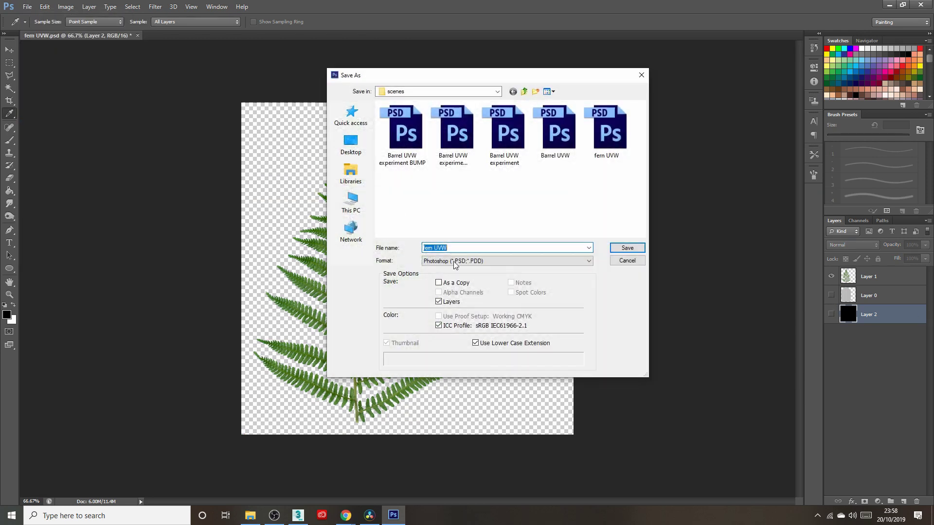
click(455, 262)
click(466, 342)
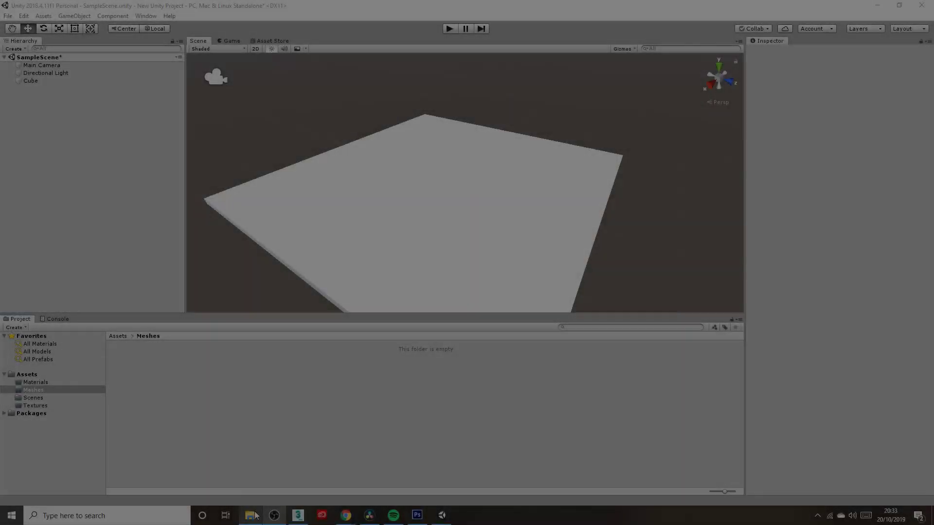
Step: Import the Ferns FBX file from the 3dsMax export folder into Unity's Meshes folder
click(253, 516)
double_click(620, 209)
double_click(669, 259)
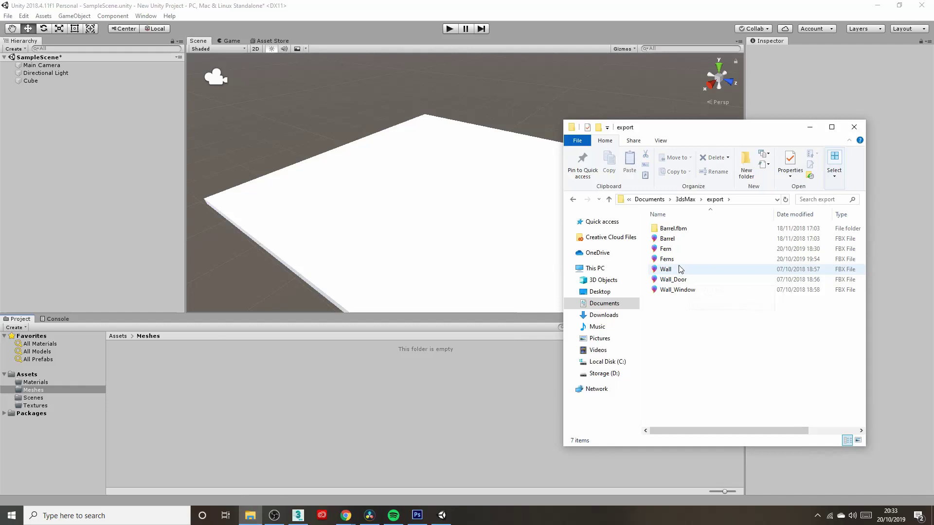
drag(677, 261, 271, 408)
click(681, 395)
drag(666, 260, 184, 395)
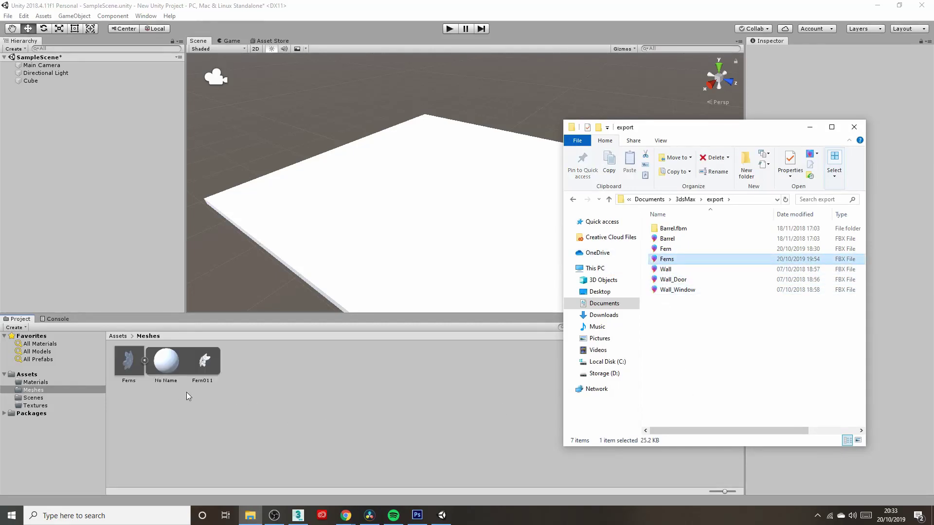
Step: Import the fern Texture image from the 3dsMax scenes folder into the project's Textures folder and select it
click(42, 406)
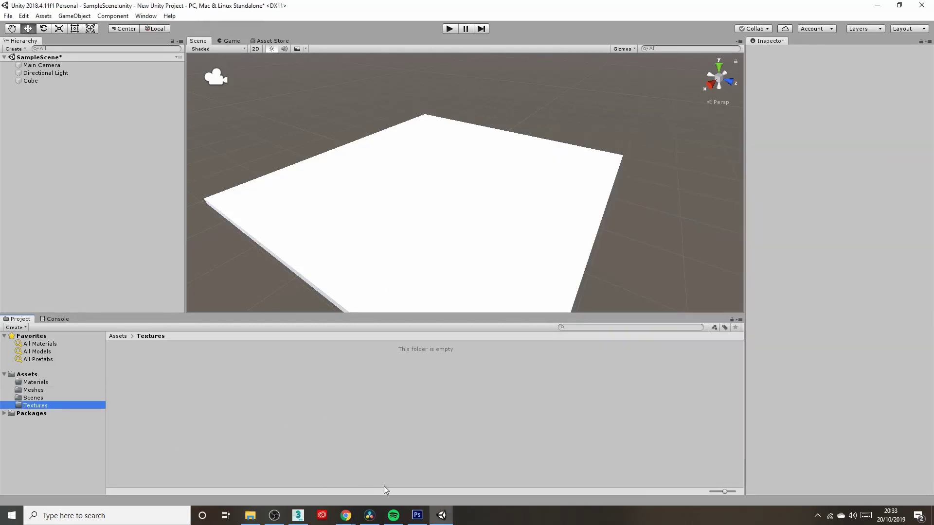
click(250, 516)
click(574, 200)
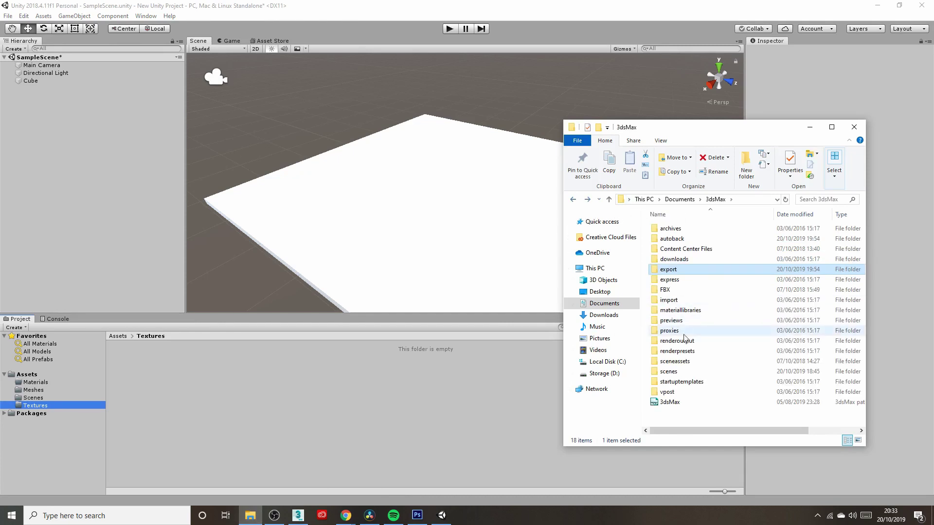
double_click(668, 372)
click(680, 368)
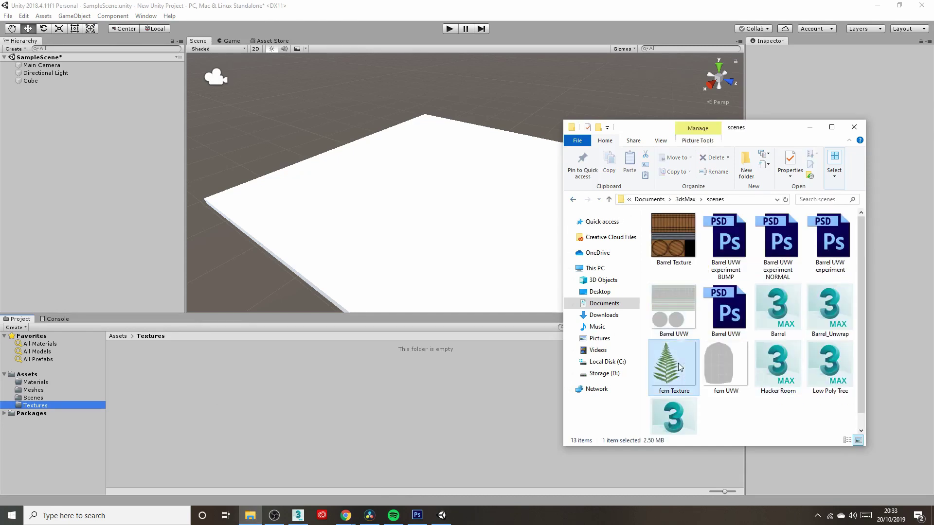
click(854, 127)
click(128, 363)
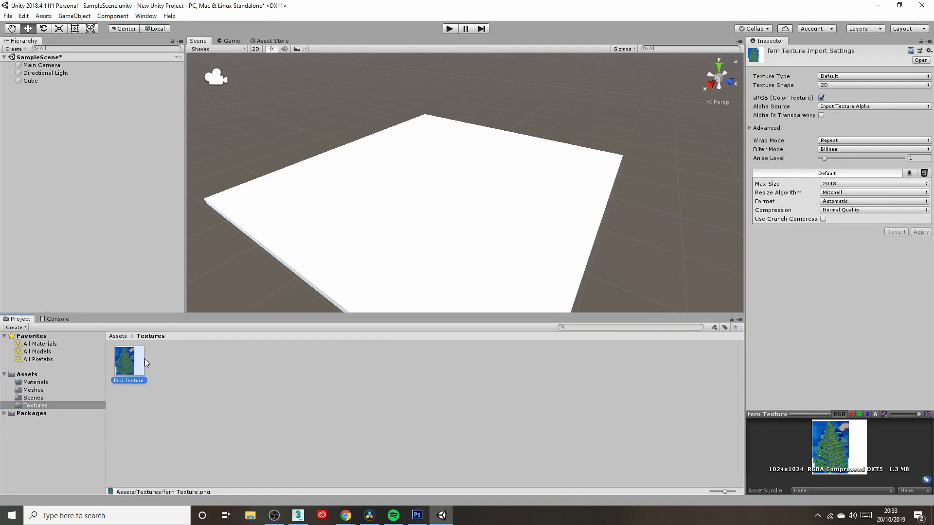
Step: Create a new material named Fern in the project's Materials folder
click(43, 383)
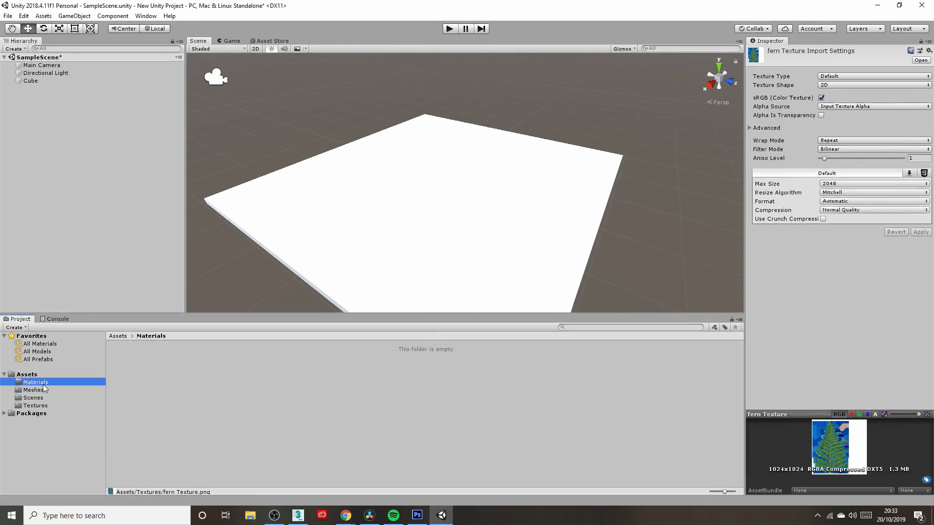
right_click(187, 373)
mouse_move(239, 142)
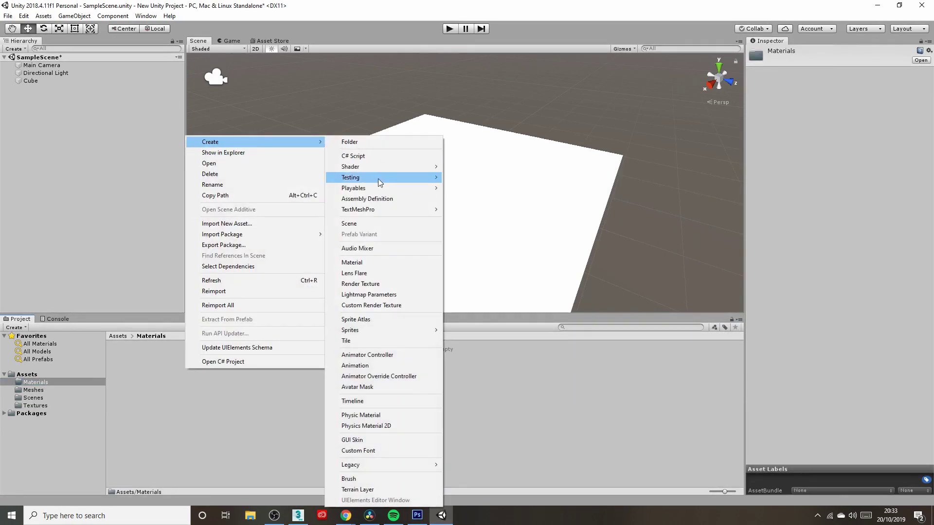
click(373, 264)
key(Return)
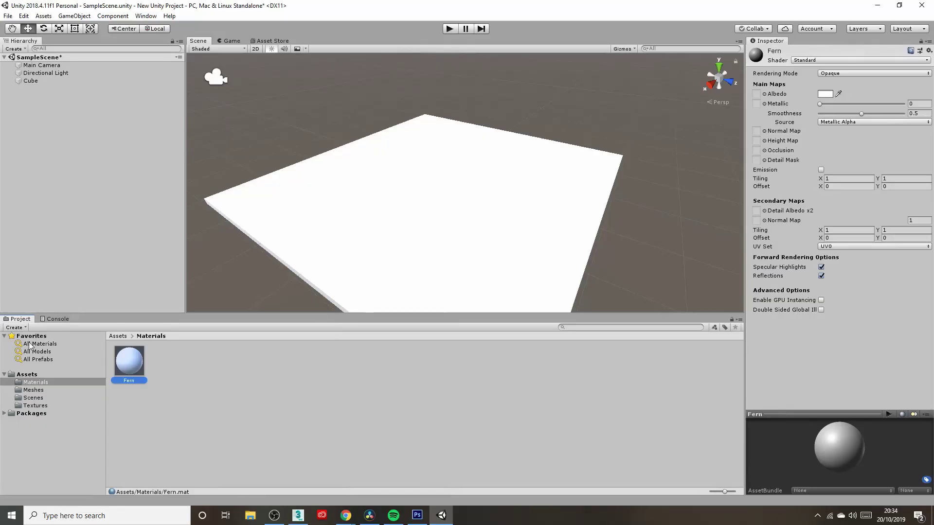
Step: Place the Ferns model from the Meshes folder onto the white ground slab in the scene
click(34, 390)
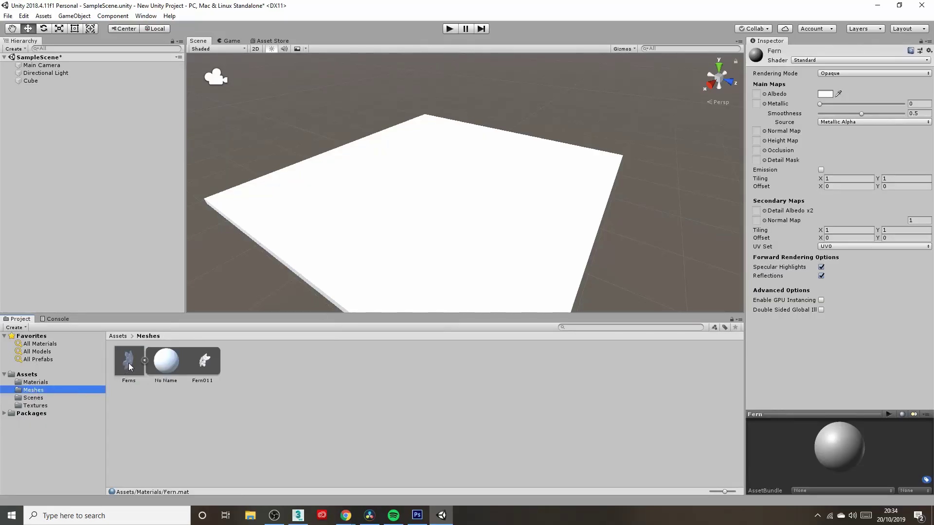
drag(131, 368, 477, 202)
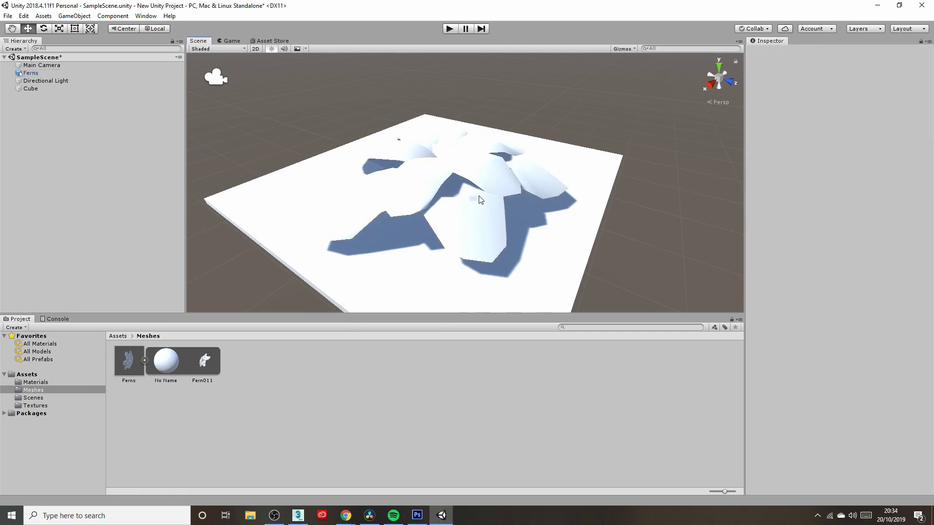
alt+drag(587, 166, 385, 268)
Step: Assign the fern Texture image as the albedo map of the Fern material
click(40, 381)
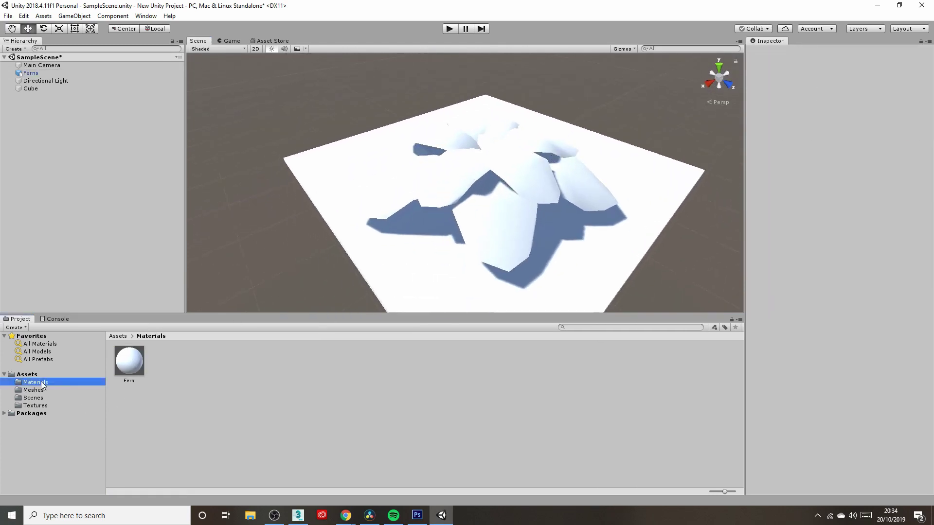
click(130, 362)
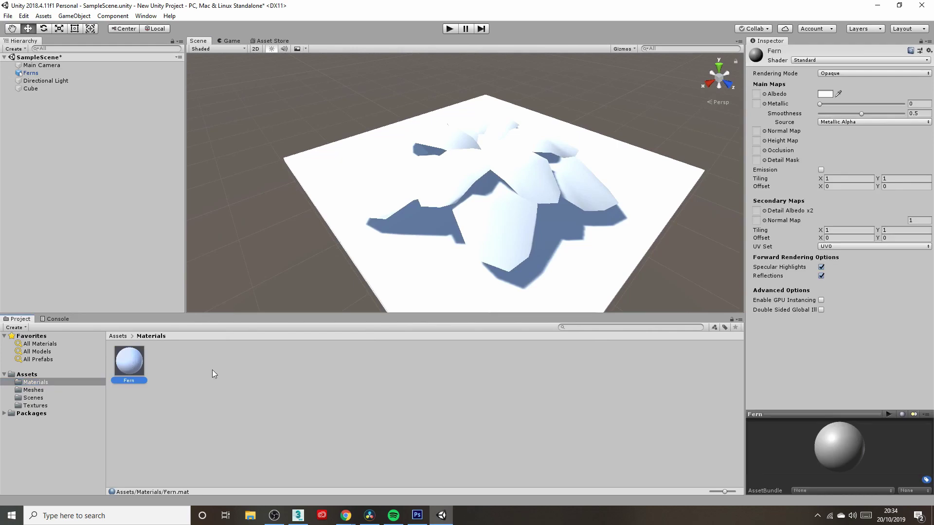
click(757, 94)
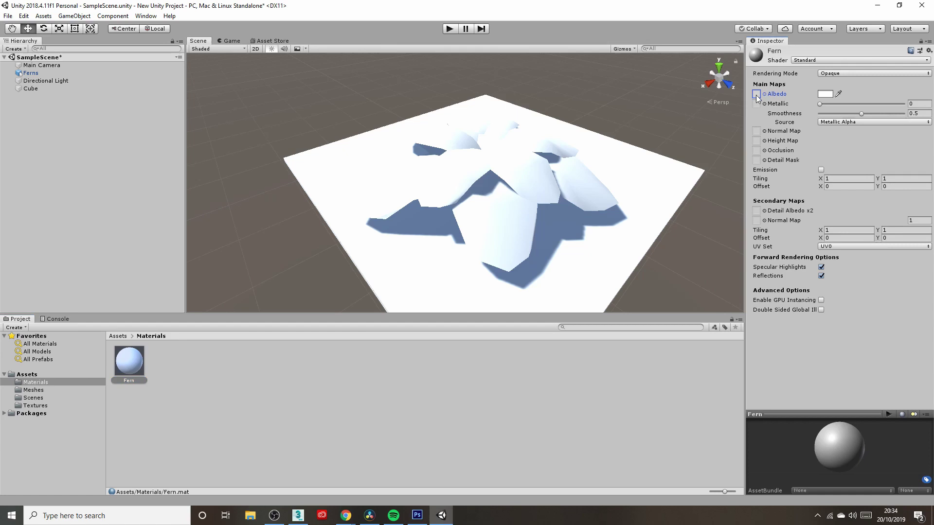
click(764, 95)
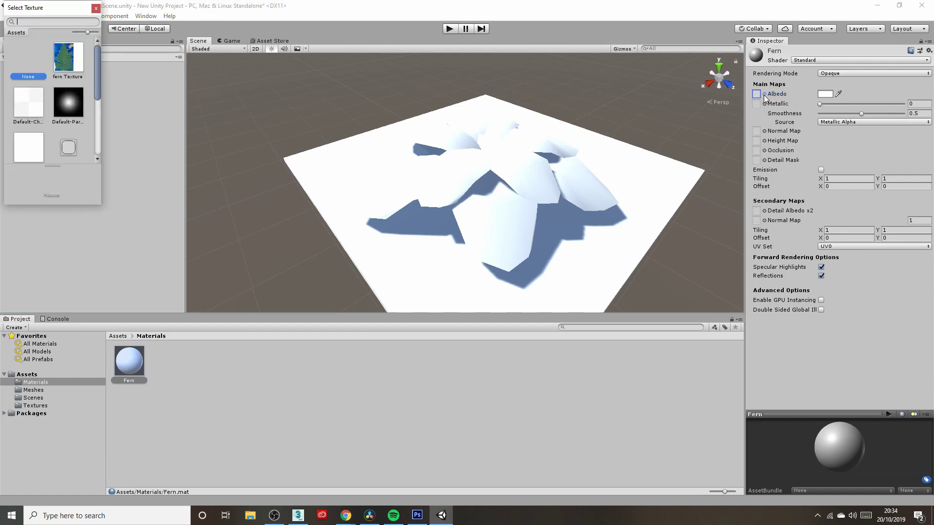
click(70, 62)
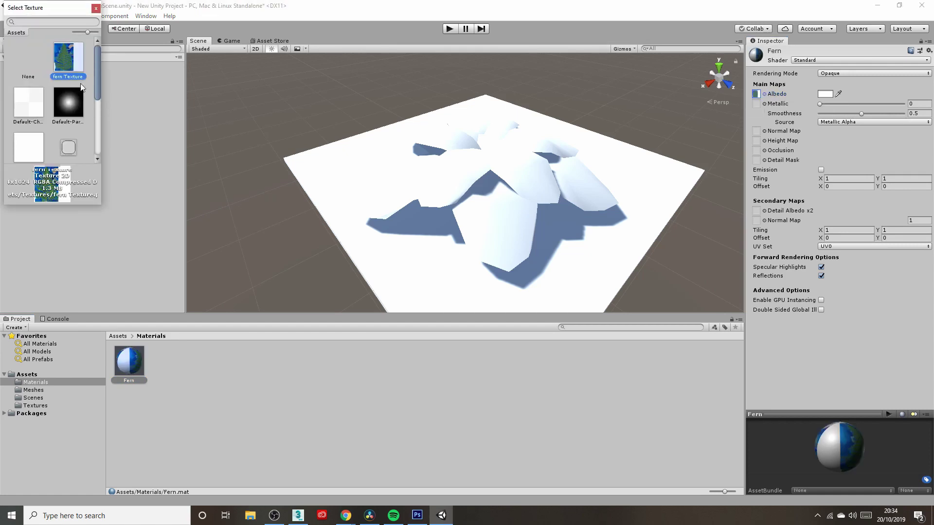
click(323, 407)
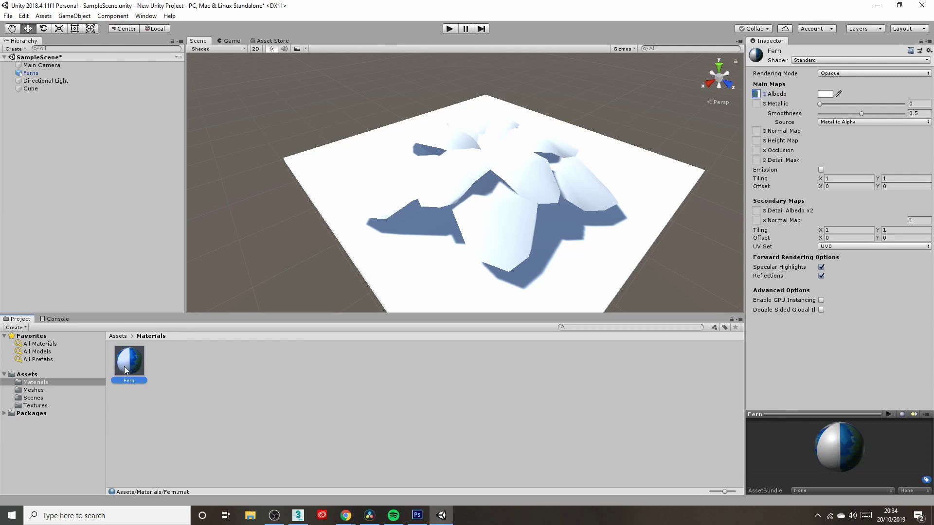
Step: Apply the Fern material to the fern model in the scene and set its rendering mode to Cutout
drag(125, 371, 494, 142)
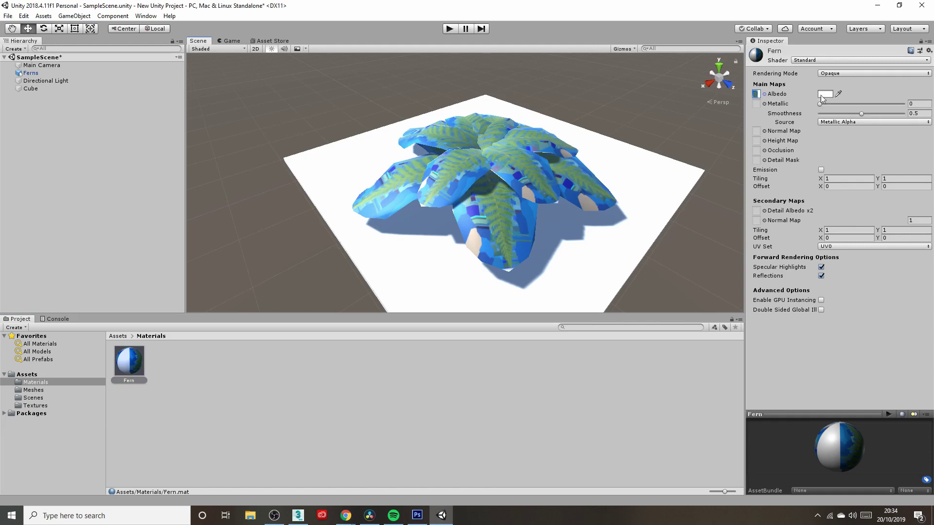
click(810, 60)
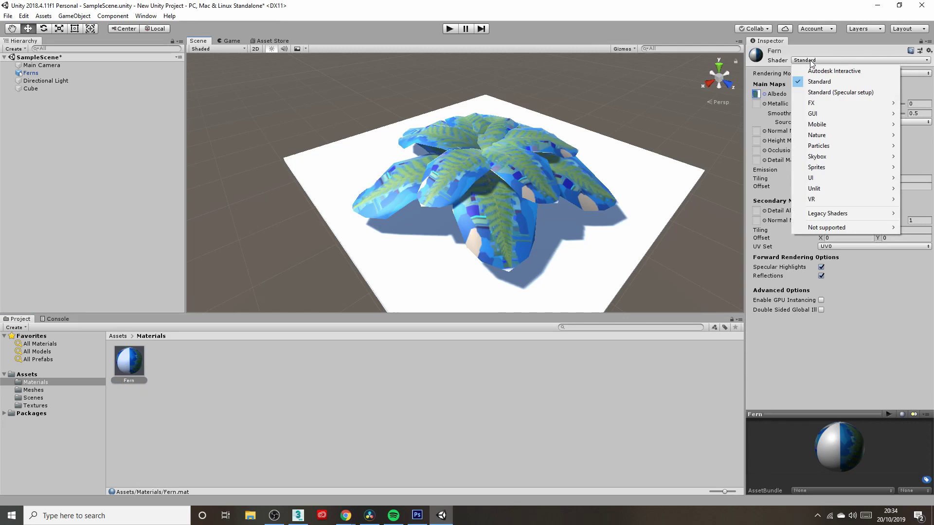
click(810, 61)
click(842, 73)
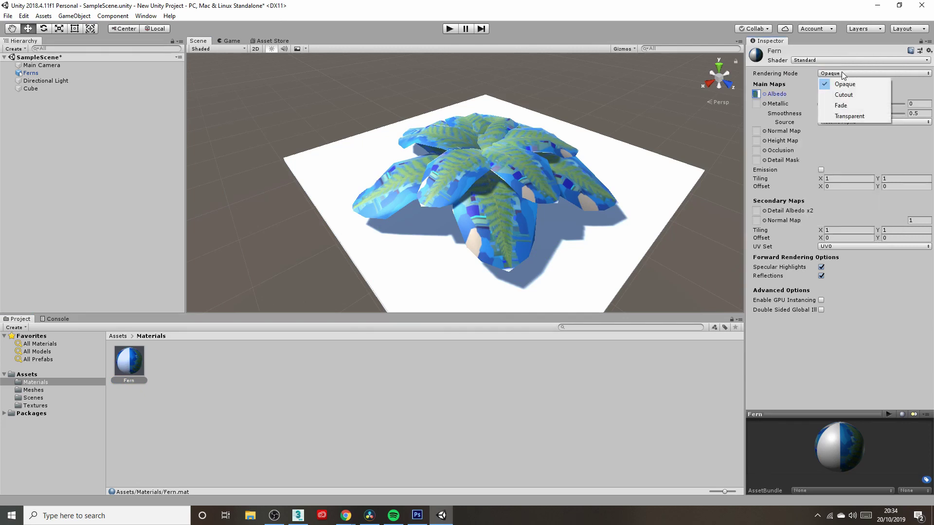
click(854, 96)
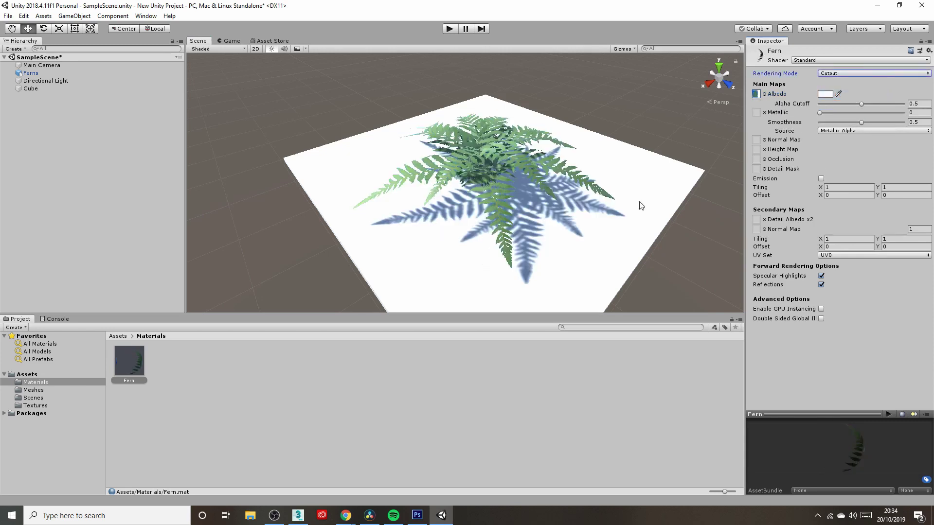
Step: Raise the fern model above the ground slab to a Y position of about 1.73 and inspect its leaves from below
alt+drag(547, 225, 566, 244)
scroll(560, 223, up, 6)
scroll(583, 223, down, 3)
scroll(574, 229, down, 5)
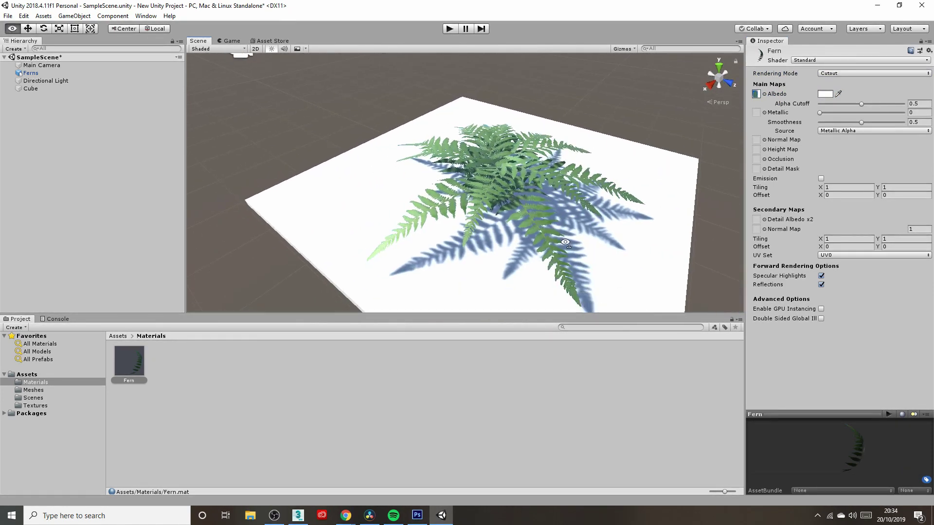
click(513, 172)
drag(488, 158, 493, 80)
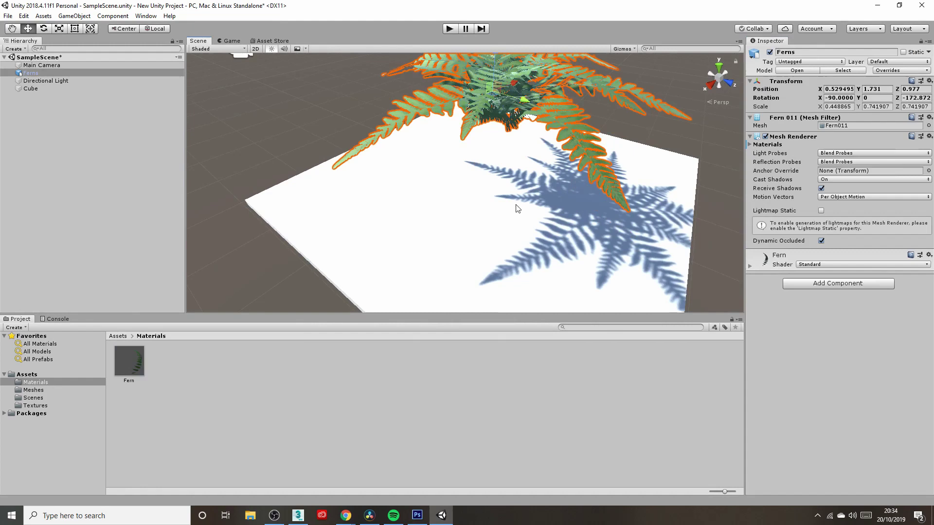
alt+drag(517, 207, 587, 118)
right_drag(560, 104, 556, 69)
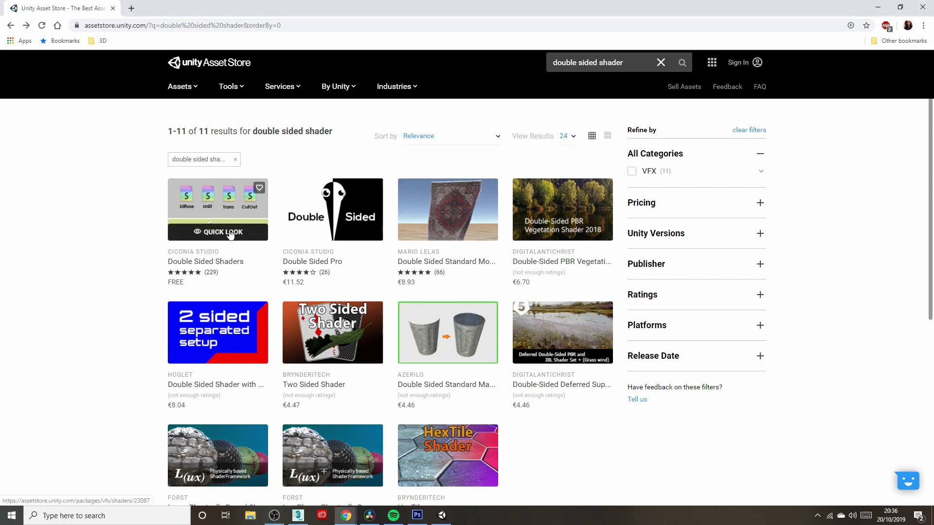
Step: Switch to the Unity Asset Store in Chrome and open the full details of the free Double Sided Shaders package
click(230, 234)
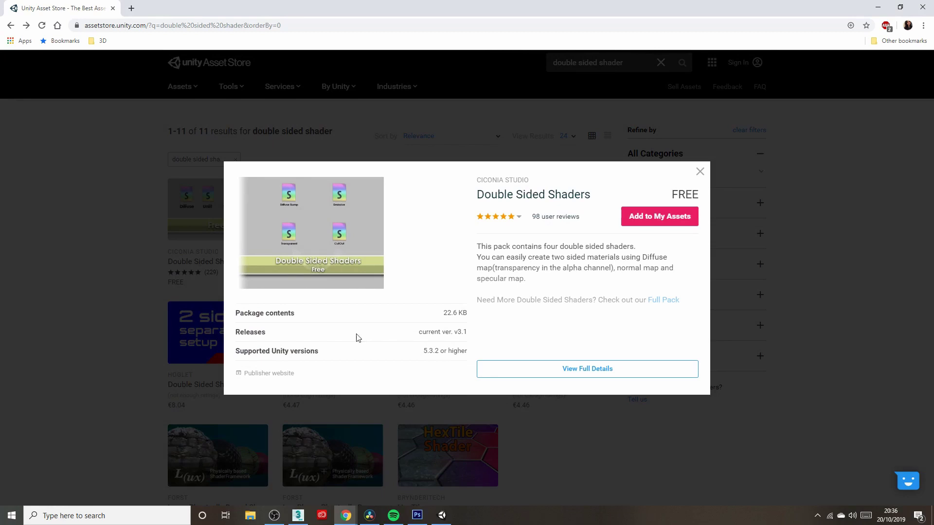
click(593, 374)
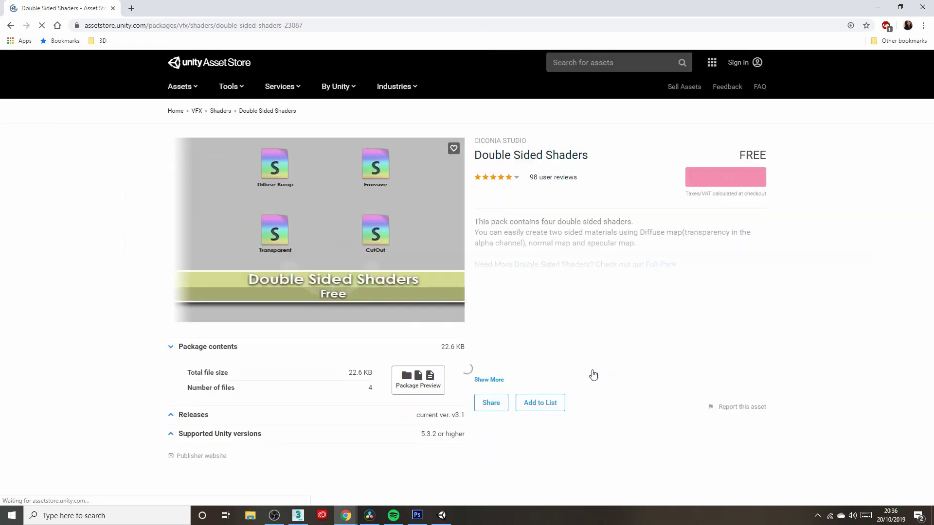